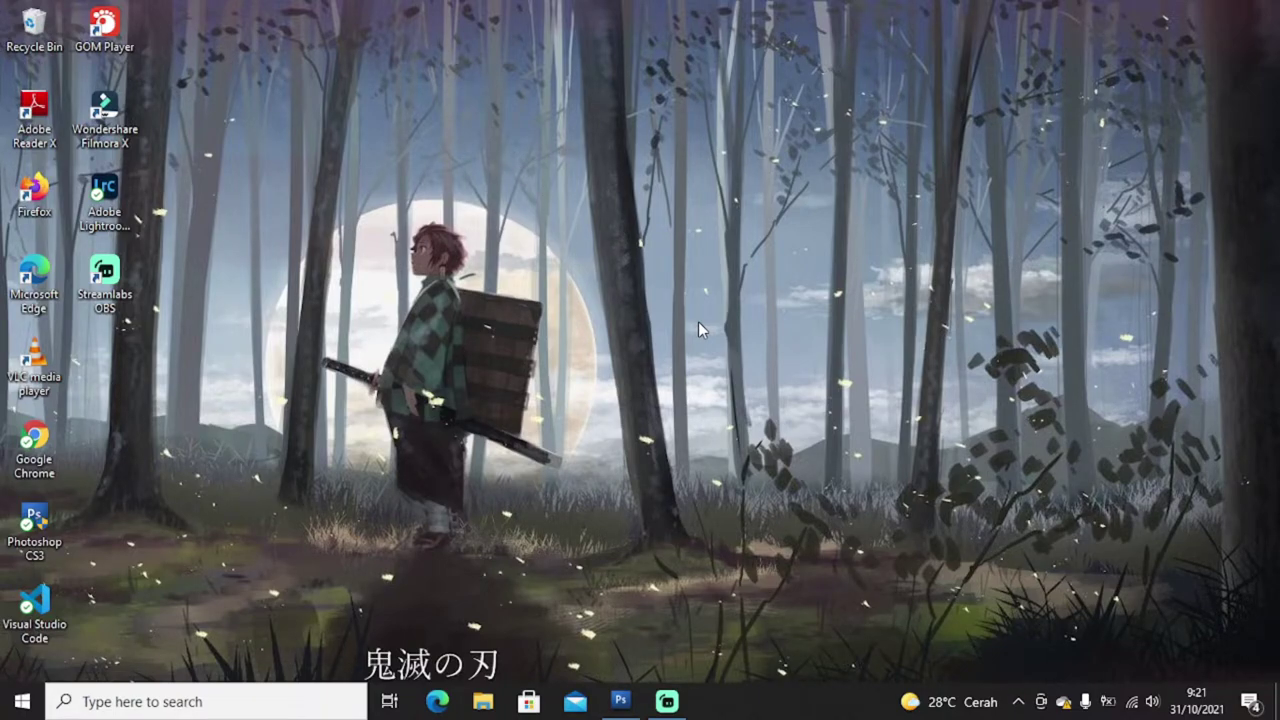
# Bring Photoshop to the front from the taskbar and show the File menu.
pyautogui.click(619, 697)
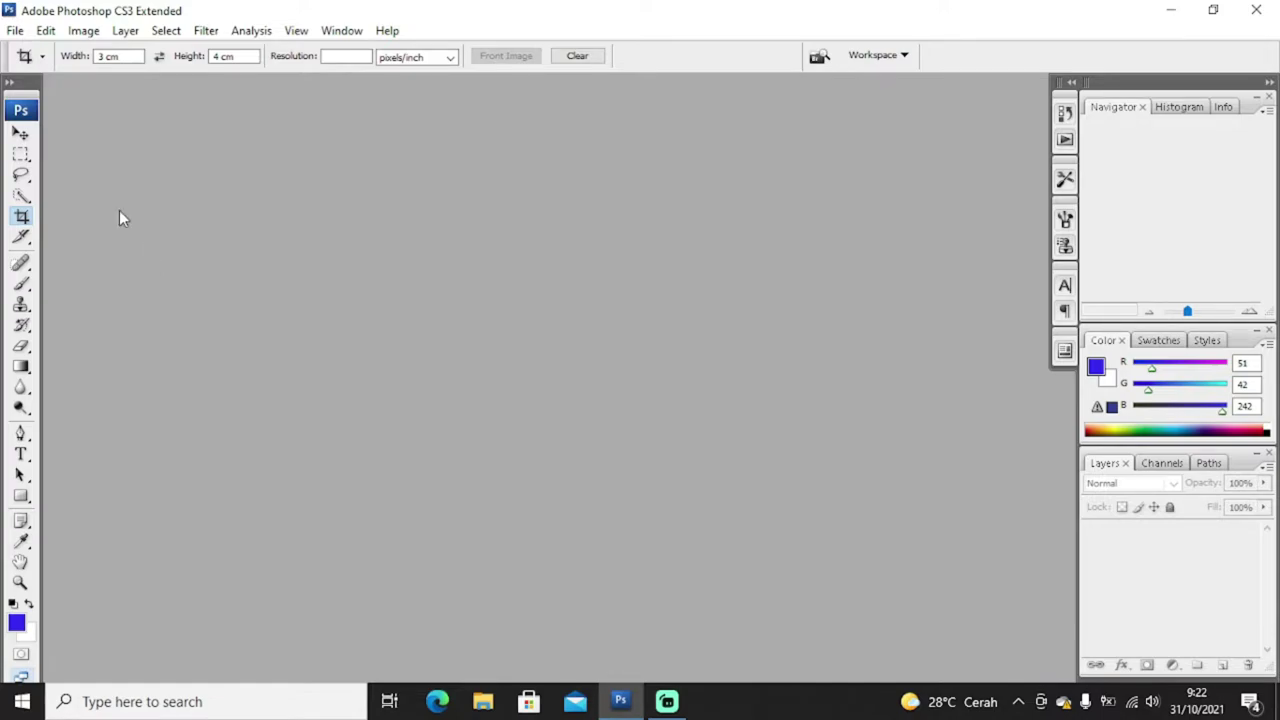
pyautogui.click(15, 31)
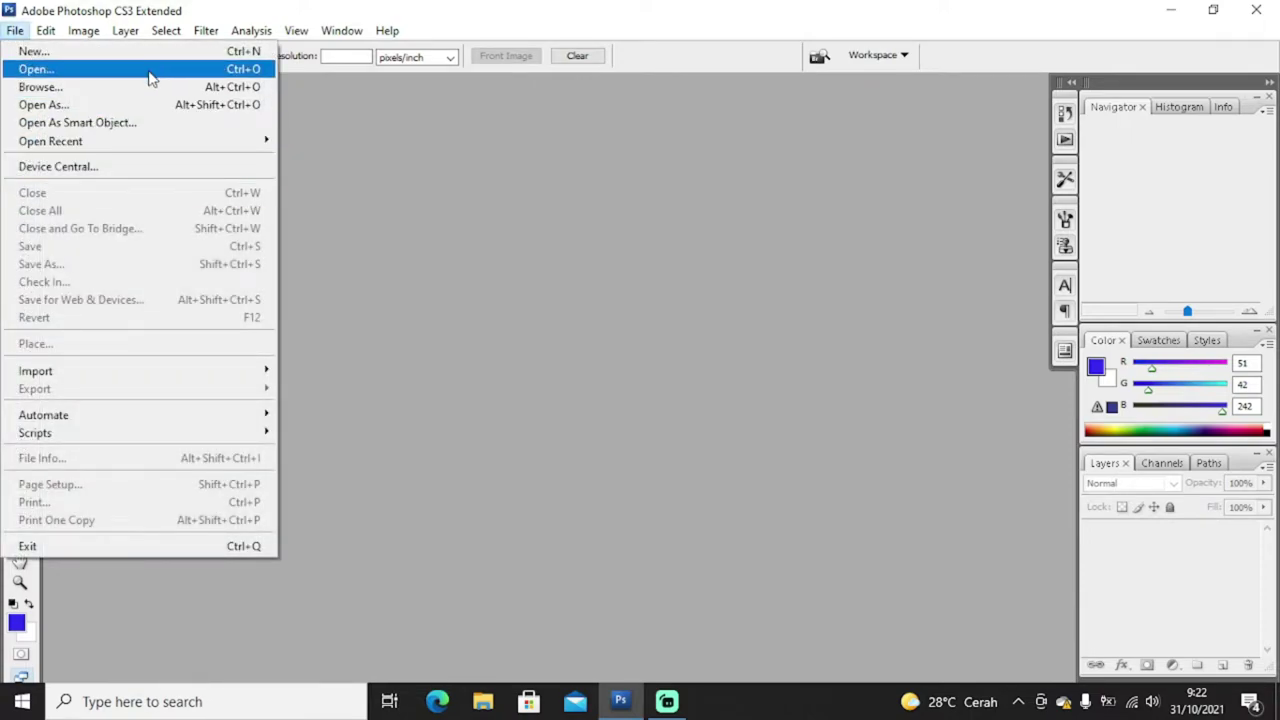
# Open the photo IMG_0004 from the xD3 folder.
pyautogui.click(15, 31)
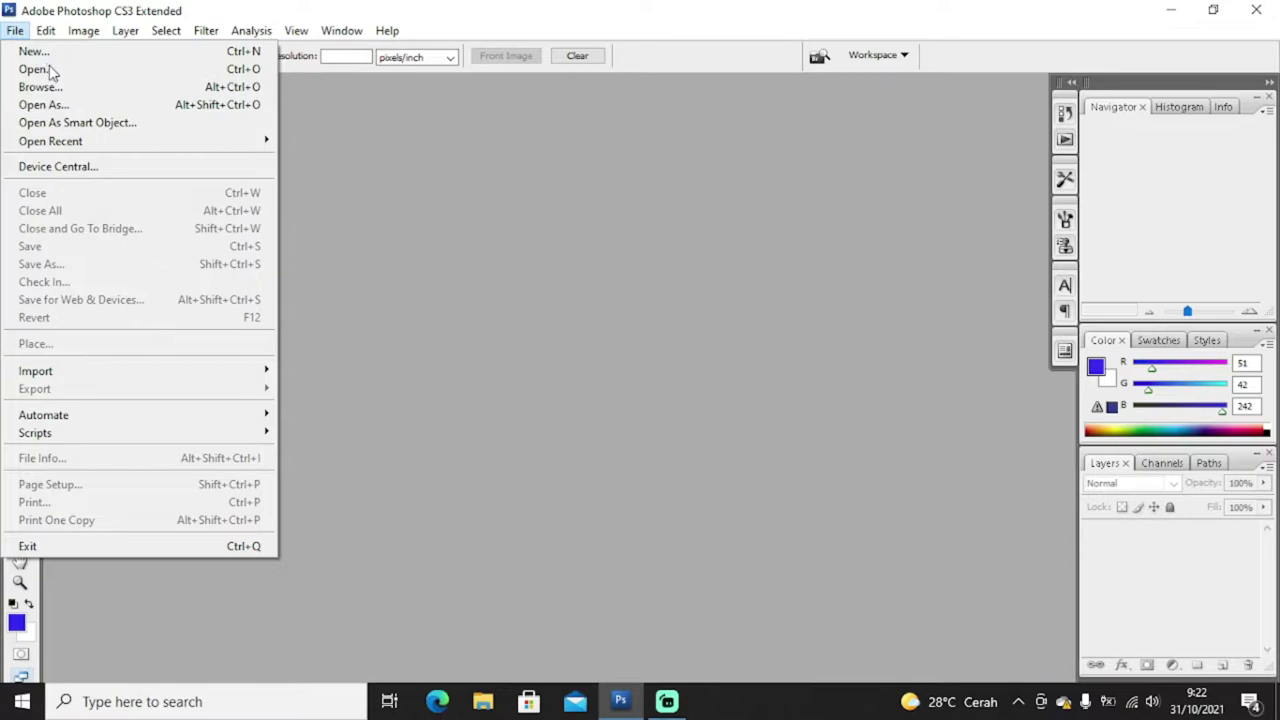
pyautogui.click(53, 72)
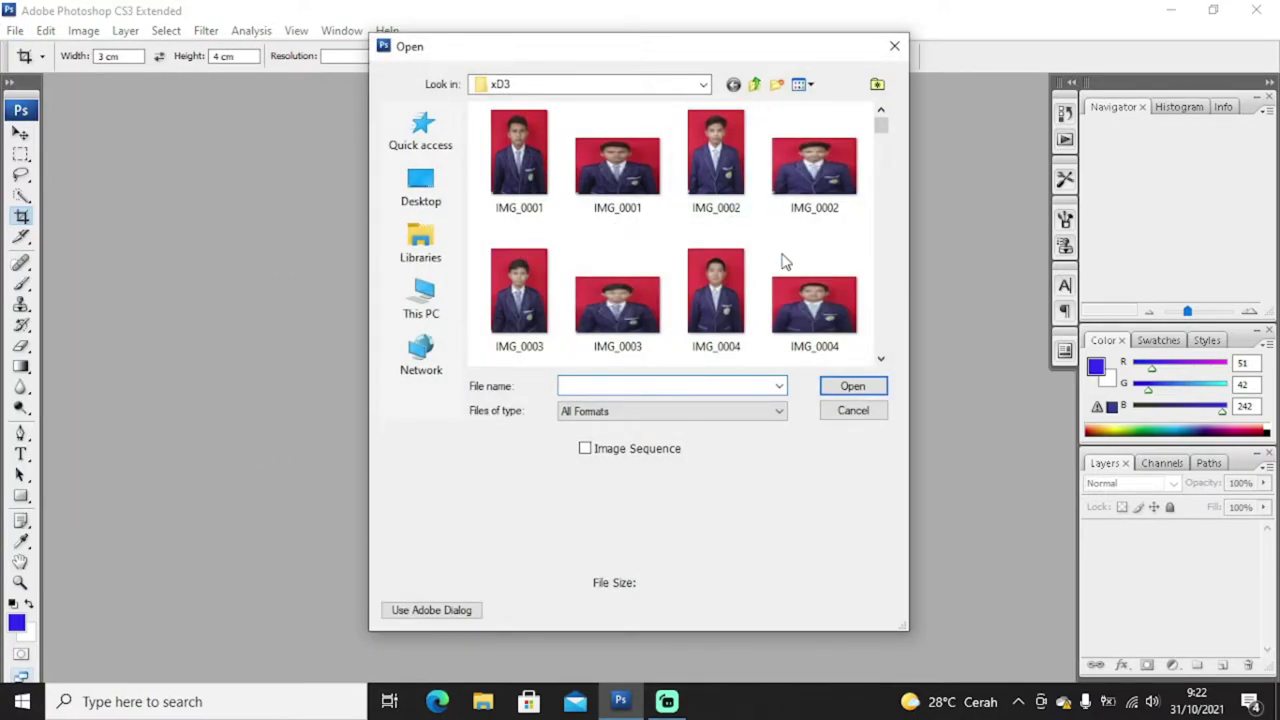
pyautogui.click(815, 312)
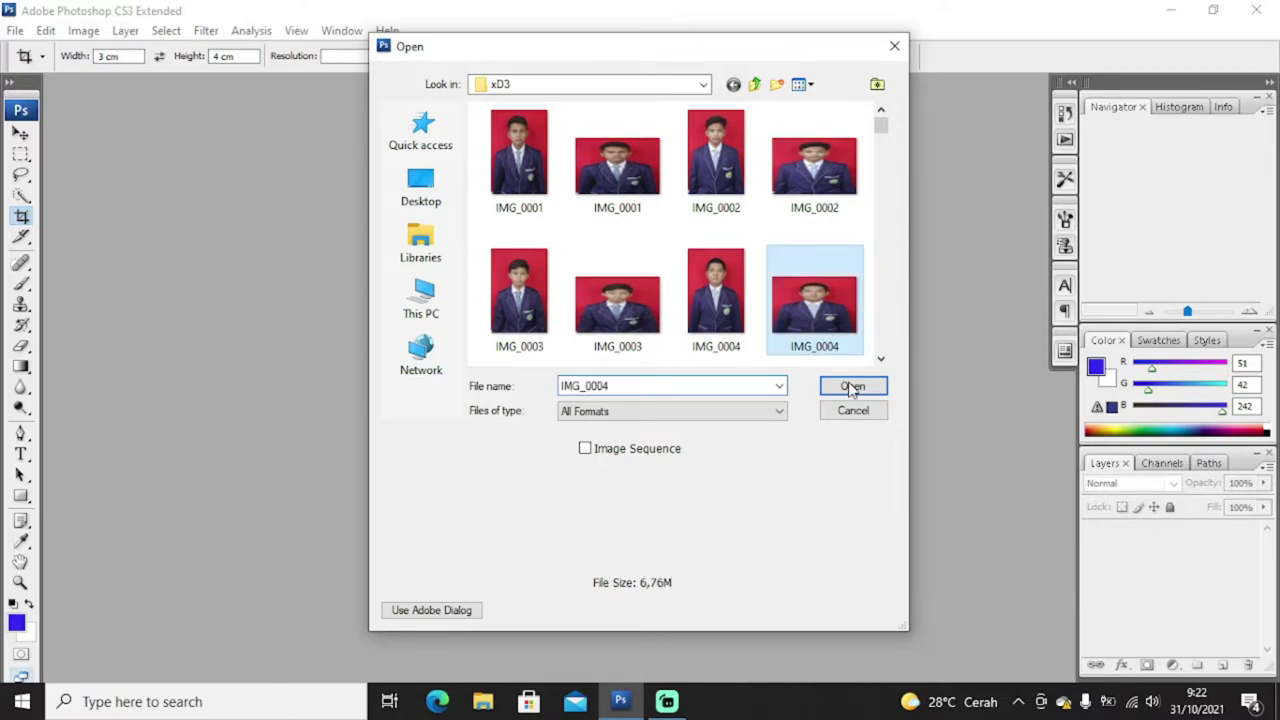
pyautogui.click(851, 388)
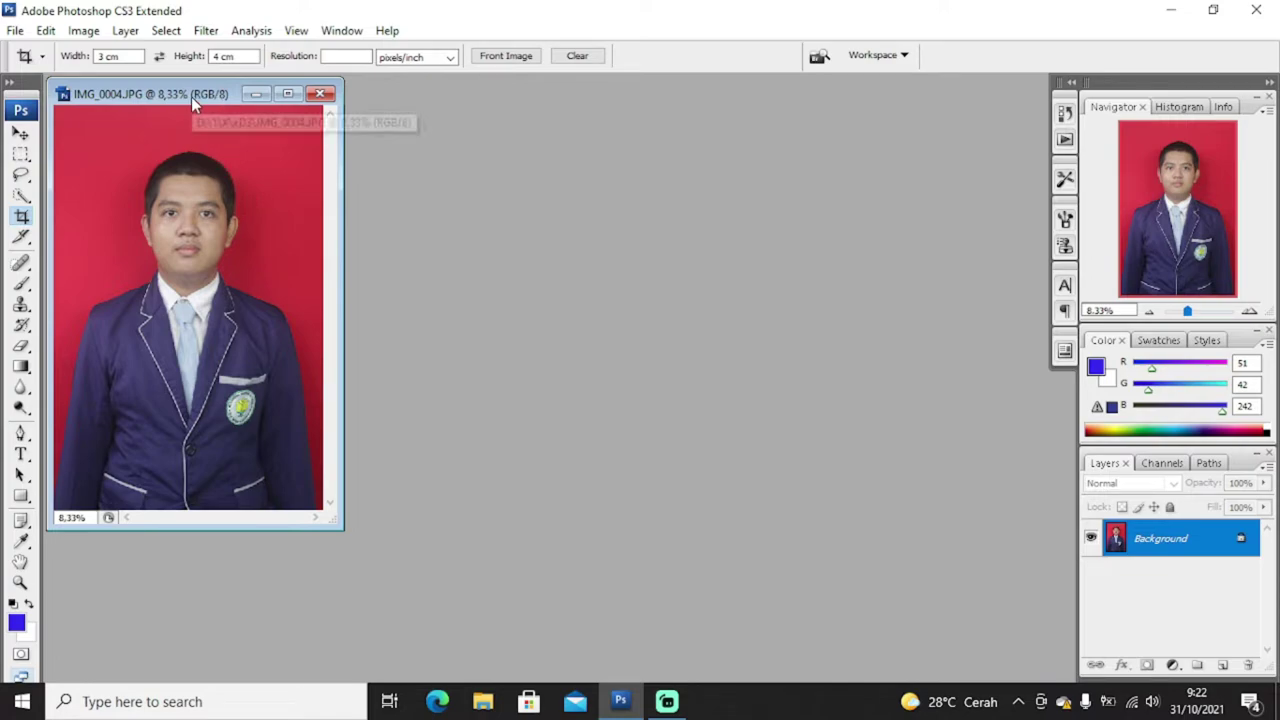
# Quick-select the whole red background around the man, leaving him out of the selection.
pyautogui.moveTo(193, 97)
pyautogui.mouseDown()
pyautogui.moveTo(299, 134)
pyautogui.moveTo(537, 160)
pyautogui.mouseUp()
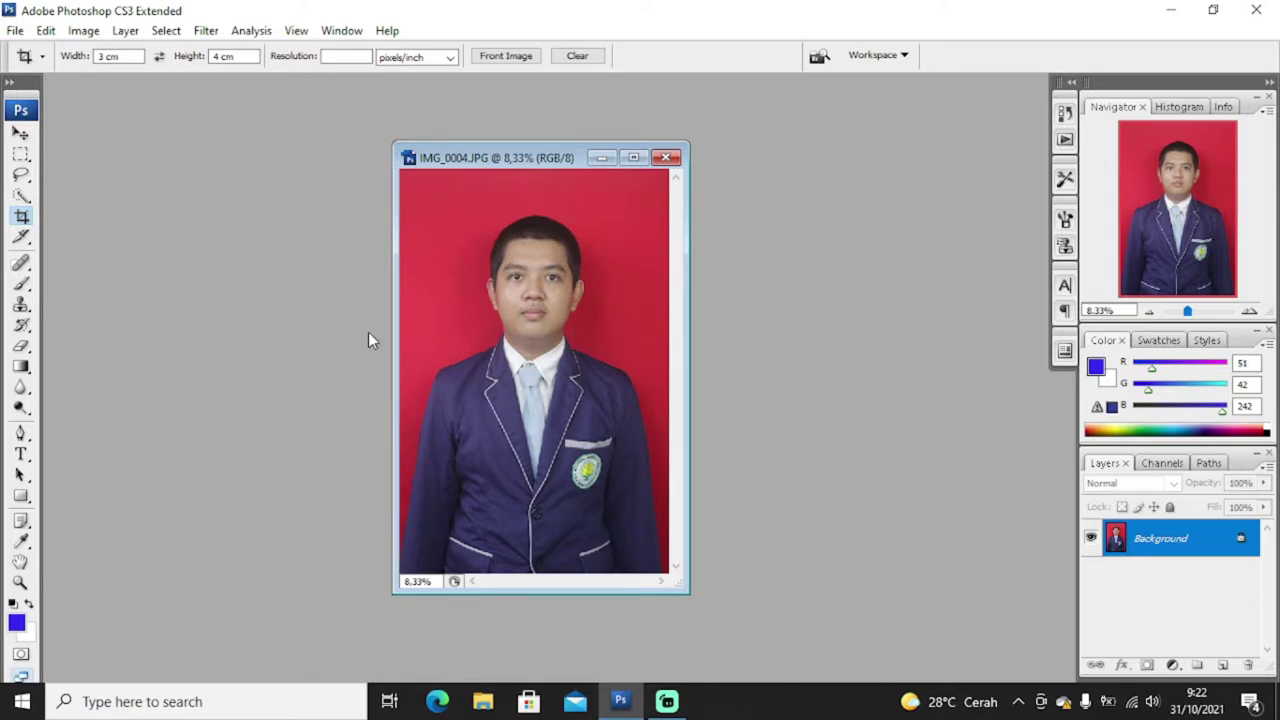
pyautogui.press('w')
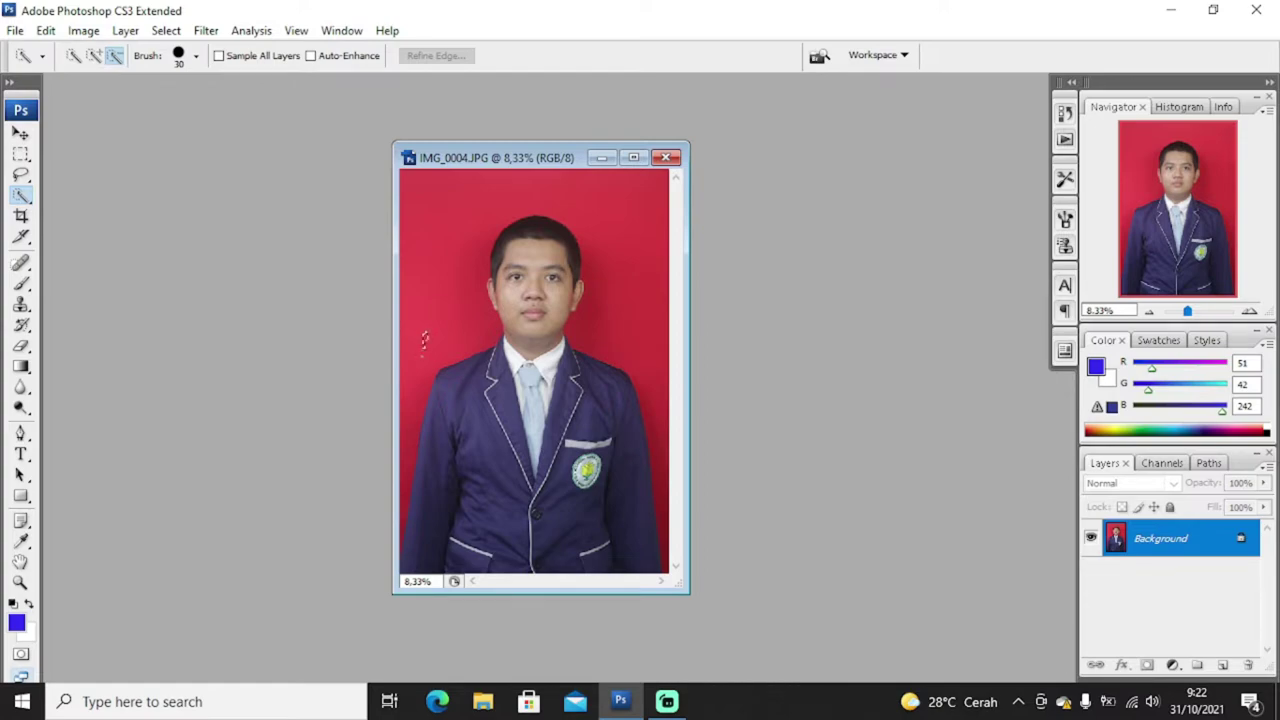
pyautogui.moveTo(427, 333); pyautogui.dragTo(412, 520)
pyautogui.moveTo(452, 285); pyautogui.dragTo(445, 220)
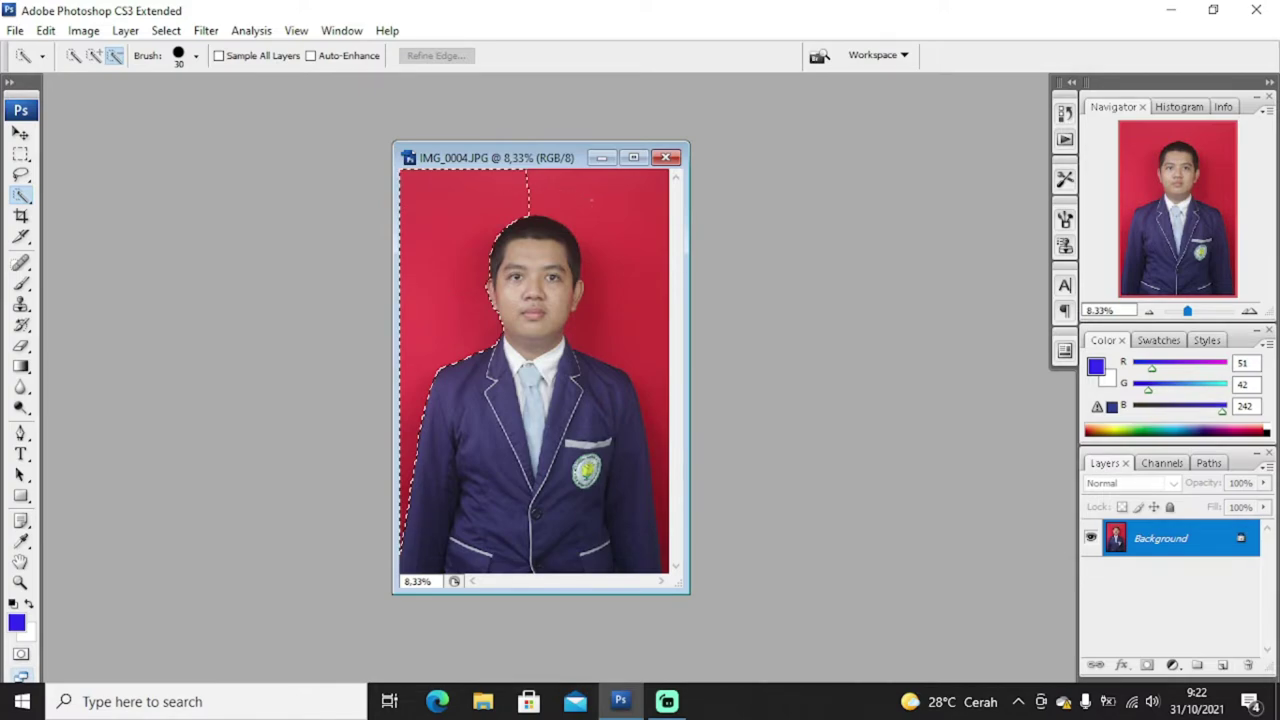
pyautogui.moveTo(591, 201); pyautogui.dragTo(633, 272)
pyautogui.click(630, 286)
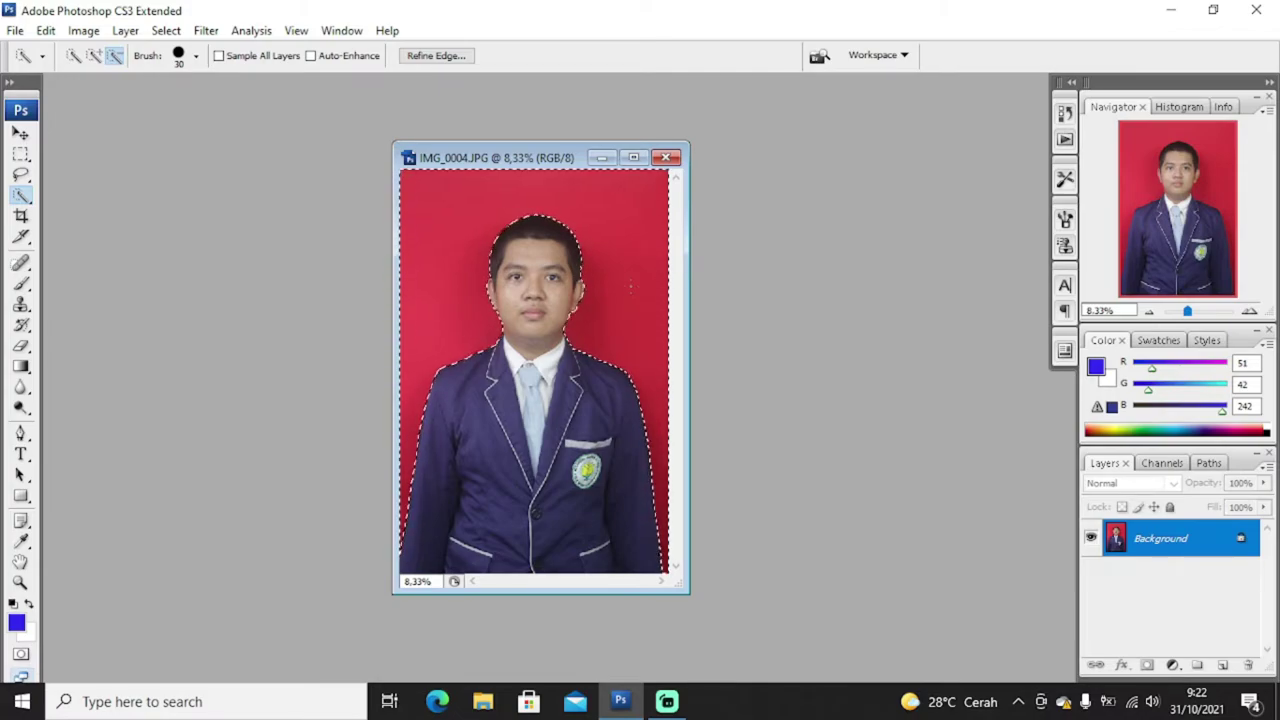
pyautogui.press('g')
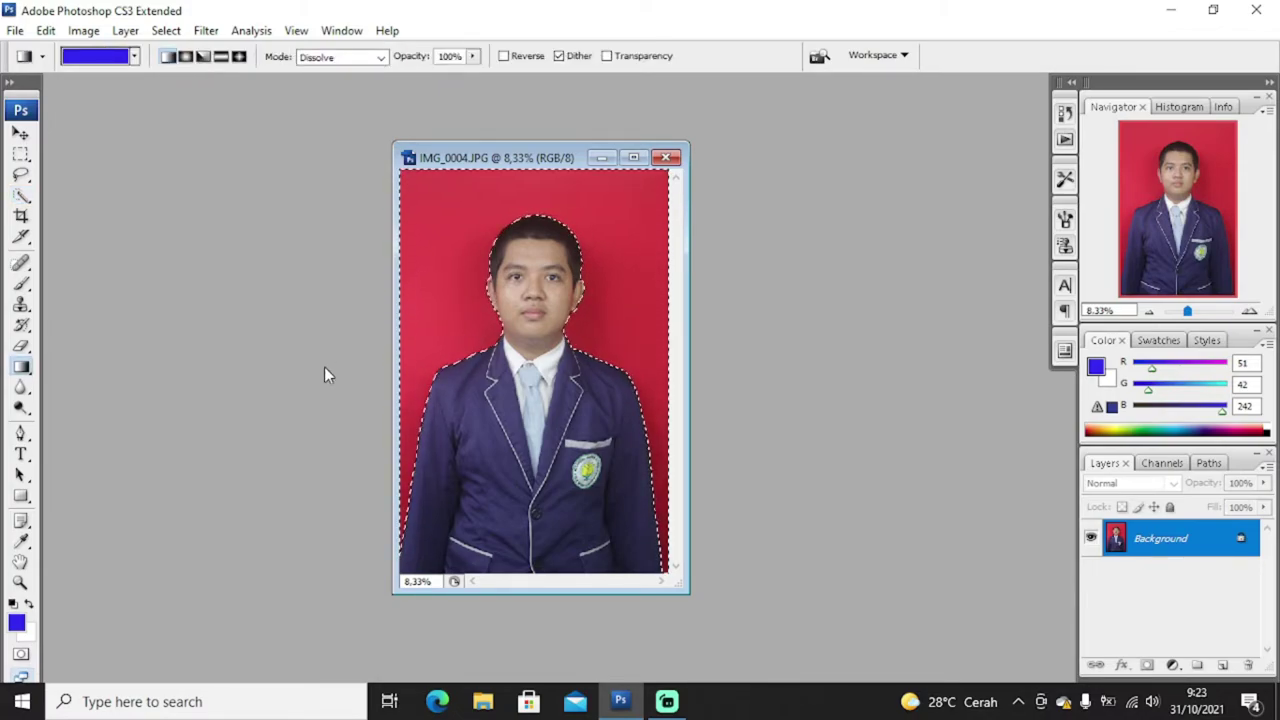
pyautogui.click(16, 624)
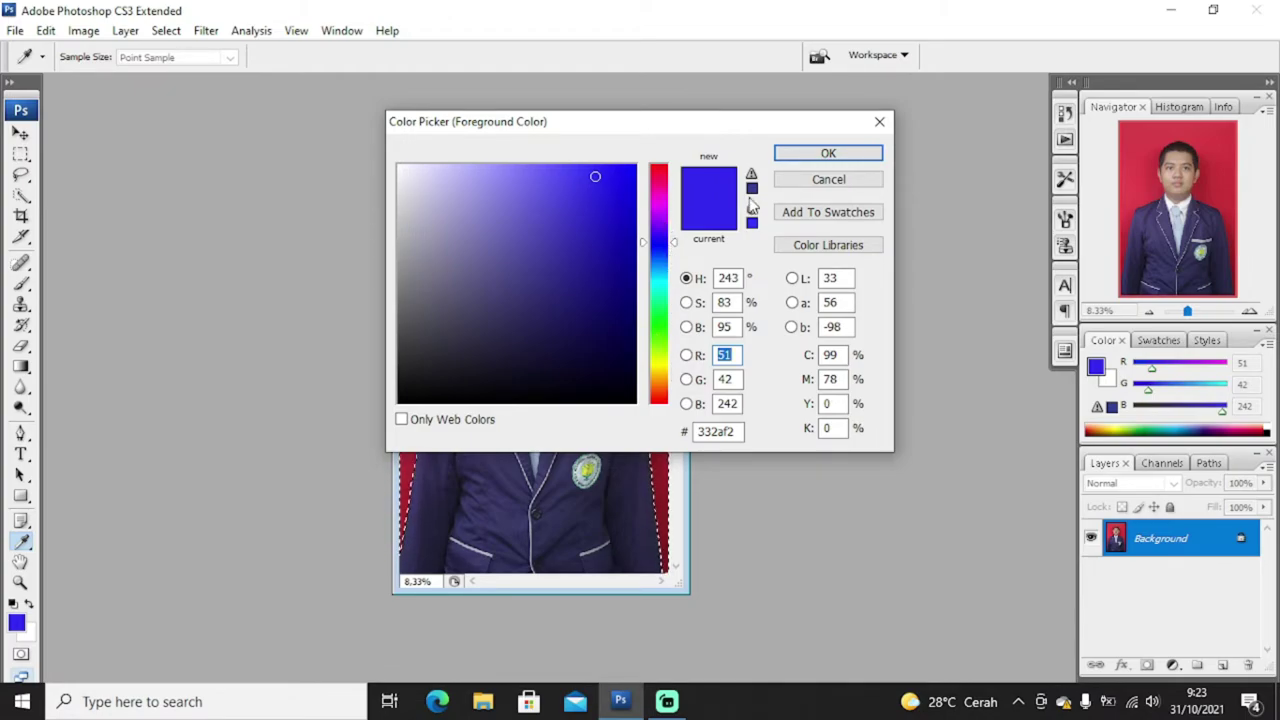
pyautogui.click(825, 155)
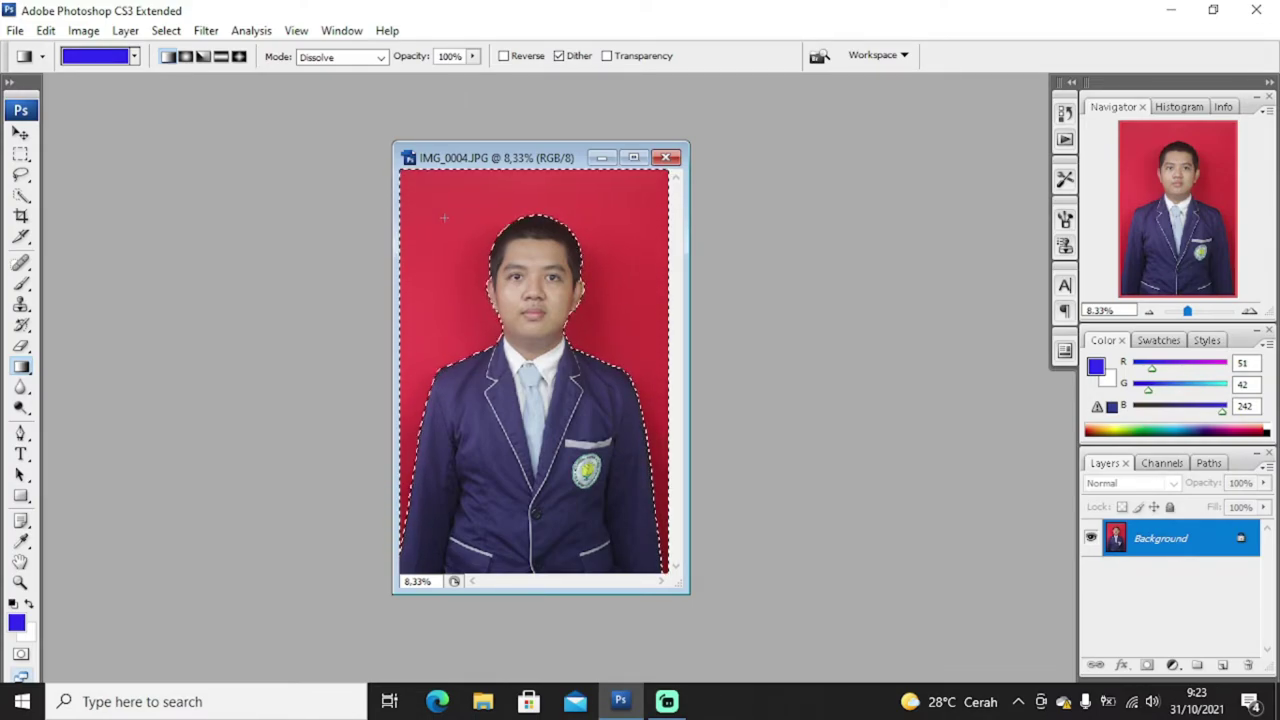
# Fill the selected red background with solid blue using a Gradient drag.
pyautogui.moveTo(446, 222); pyautogui.dragTo(452, 300)
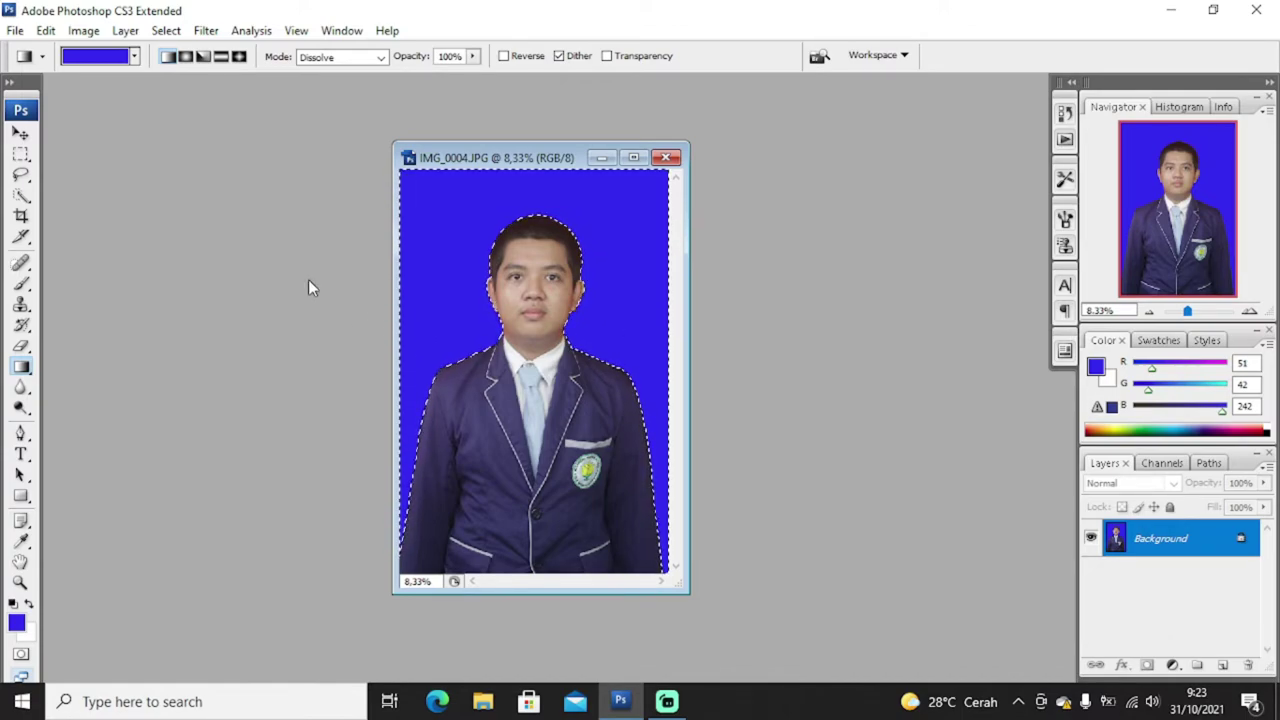
pyautogui.click(24, 217)
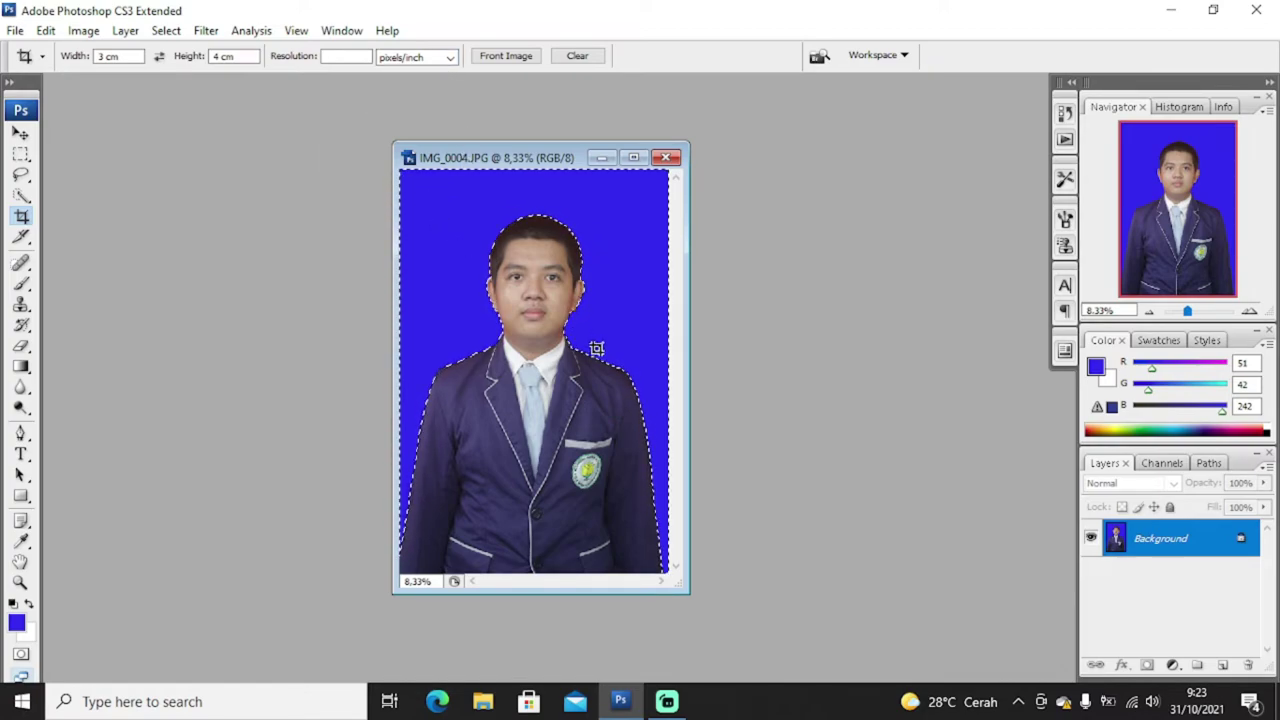
# Deselect, then crop to a 3x4 cm frame around the man's head and shoulders.
pyautogui.hotkey('ctrl', 'd')
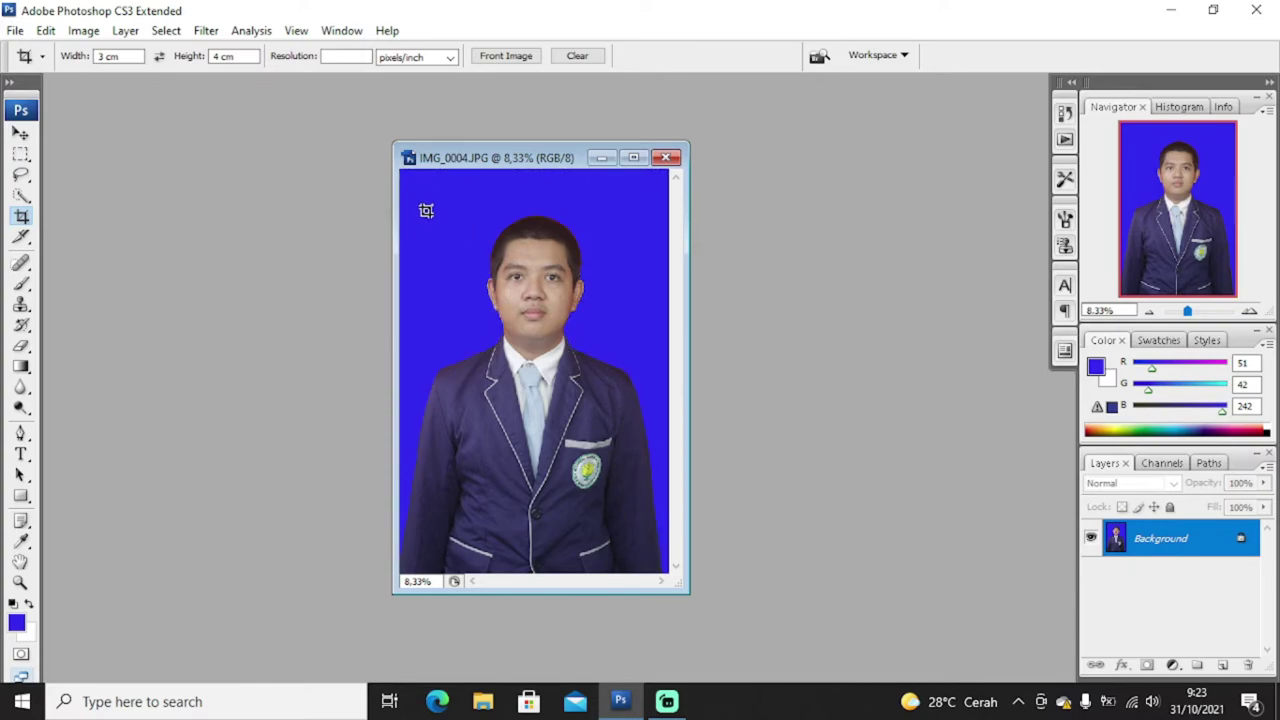
pyautogui.moveTo(426, 210)
pyautogui.mouseDown()
pyautogui.moveTo(694, 491)
pyautogui.moveTo(753, 517)
pyautogui.mouseUp()
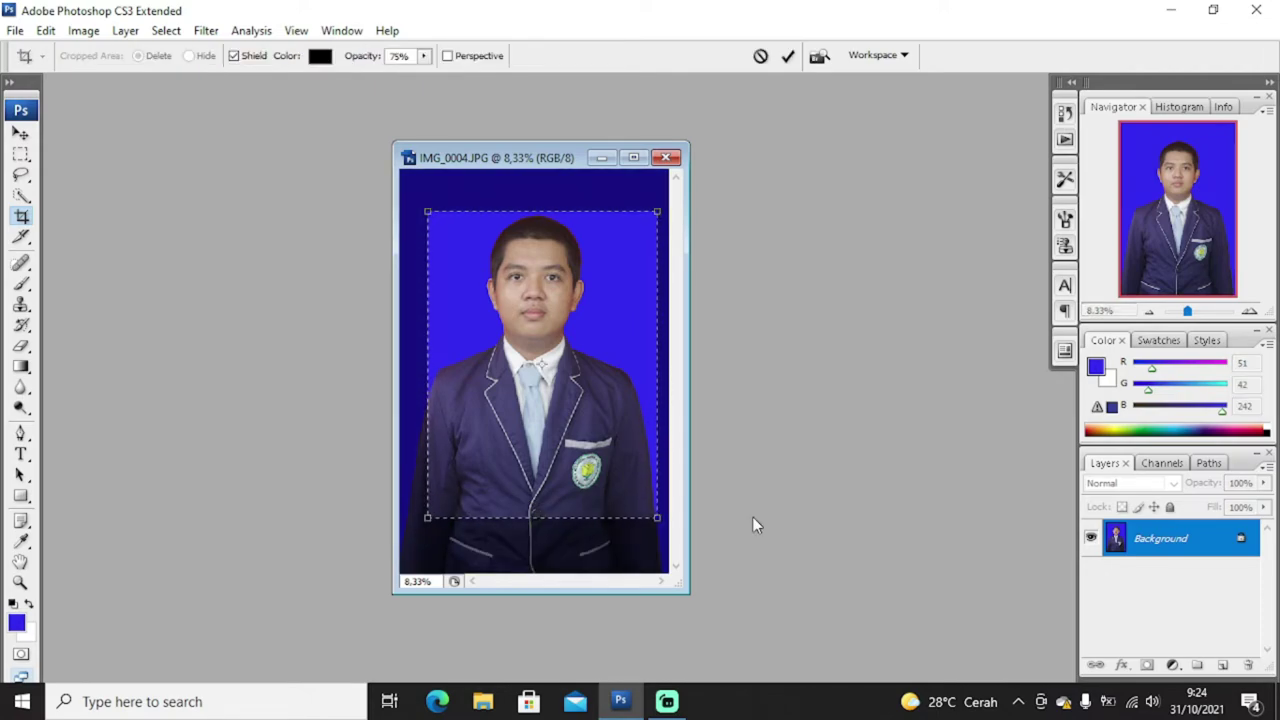
pyautogui.press('Up')
pyautogui.press('Up')
pyautogui.press('Up')
pyautogui.press('Up')
pyautogui.press('Up')
pyautogui.press('Up')
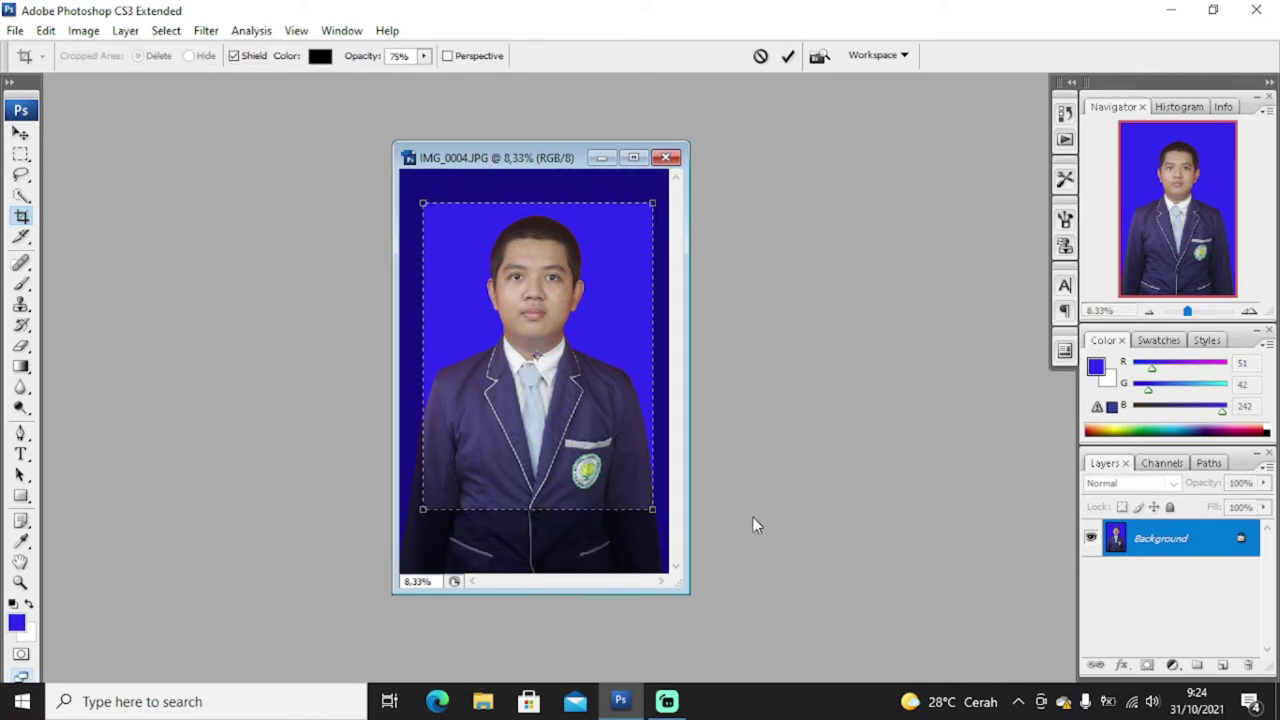
pyautogui.press('Left')
pyautogui.press('Left')
pyautogui.press('Left')
pyautogui.press('Left')
pyautogui.press('Left')
pyautogui.press('Left')
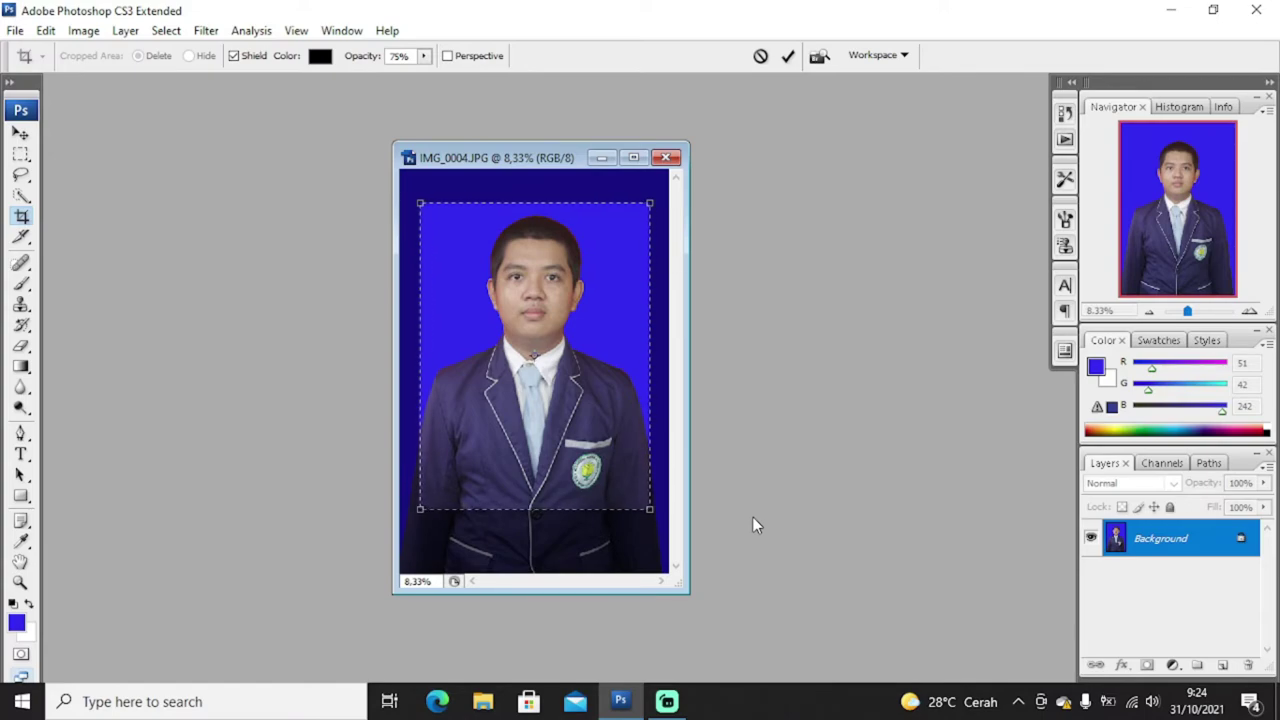
pyautogui.press('Right')
pyautogui.press('Return')
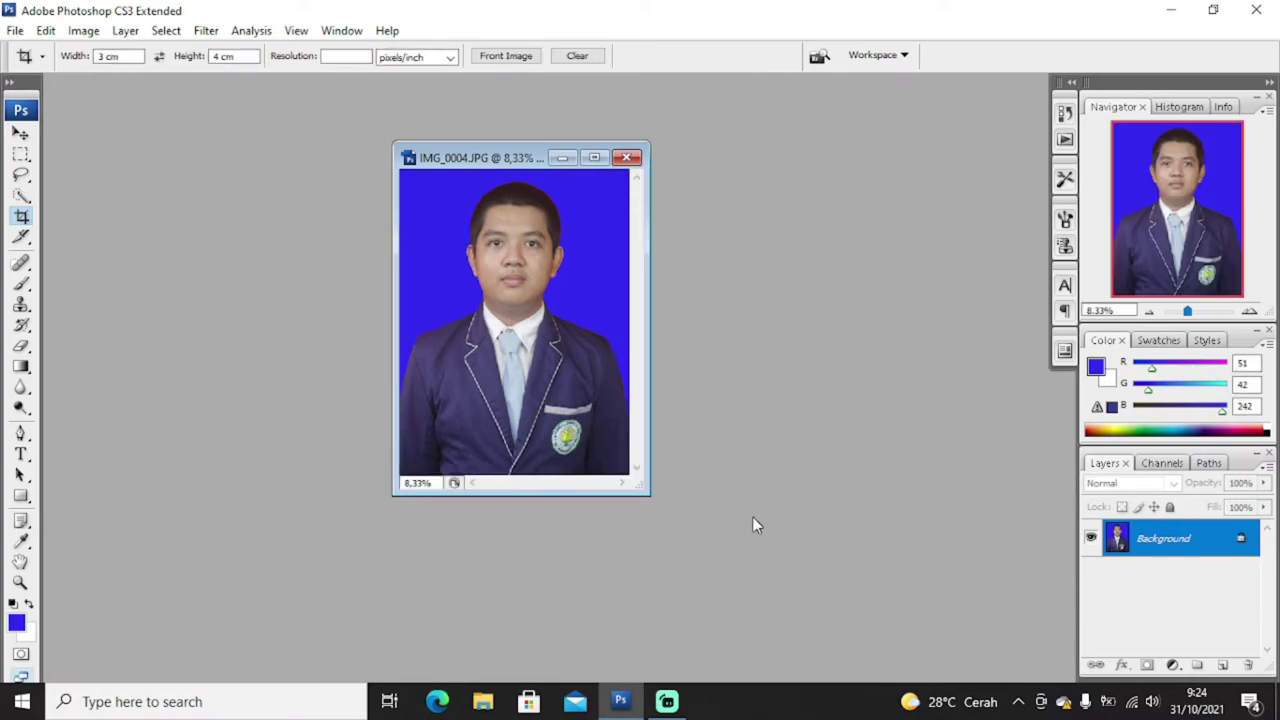